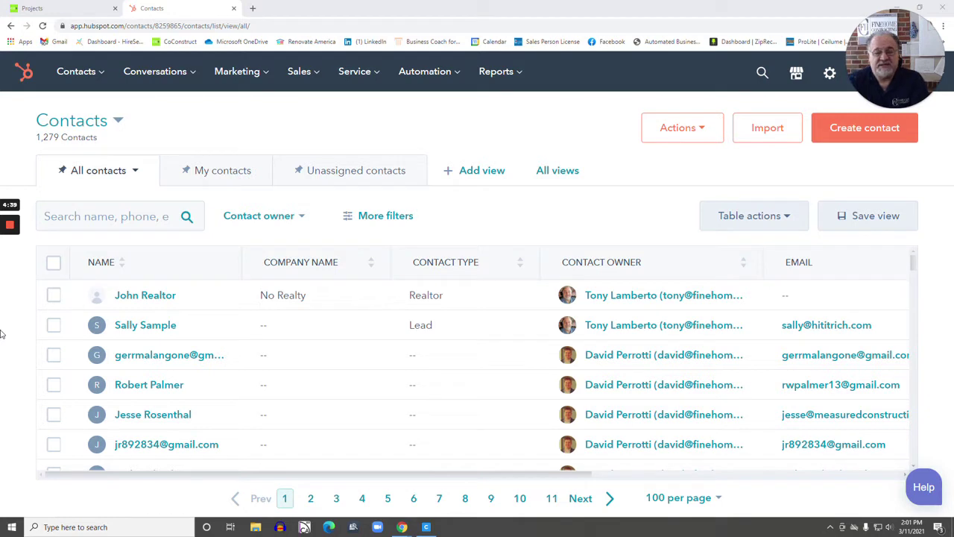
Open the record of the listed contact whose type is Lead, set its lead status to Created Deal and save the change
click(144, 328)
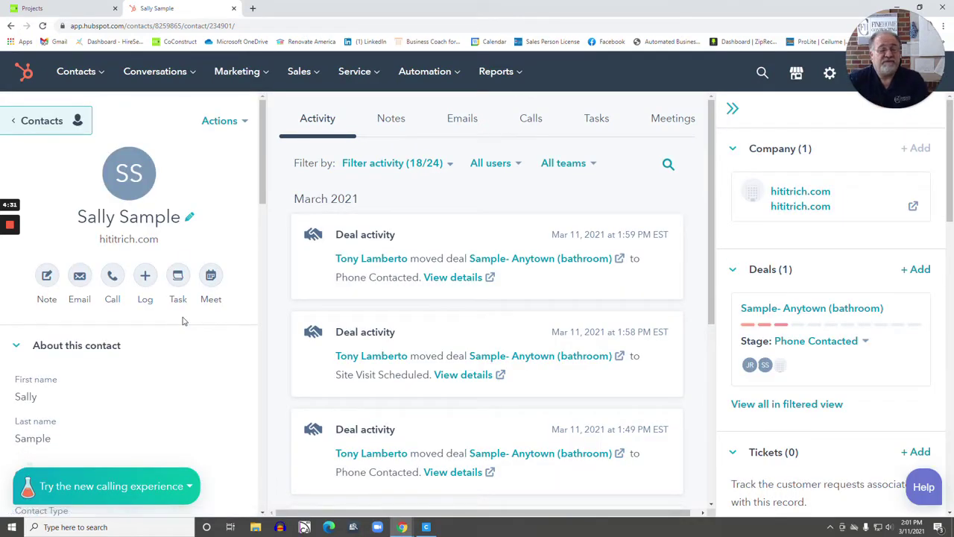
scroll(181, 329, down, 1)
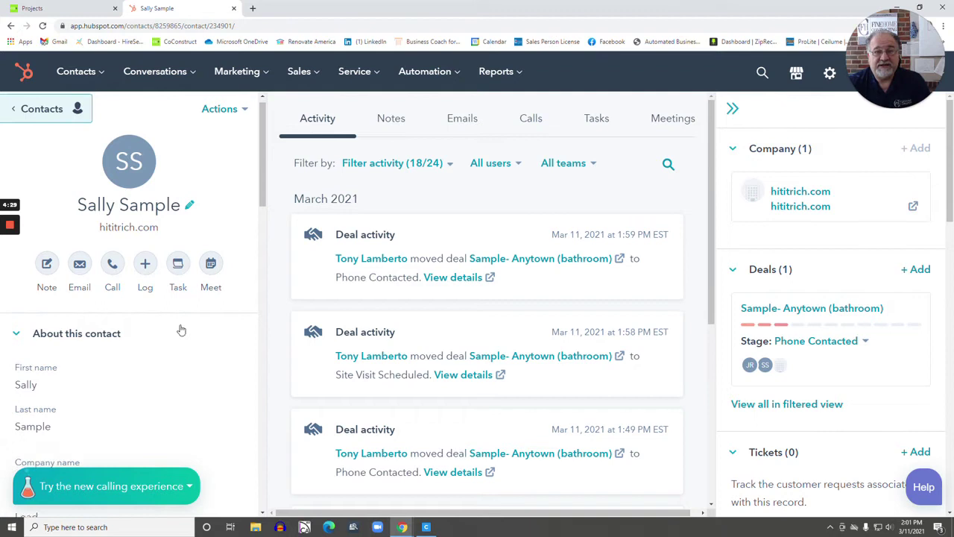
scroll(182, 330, down, 2)
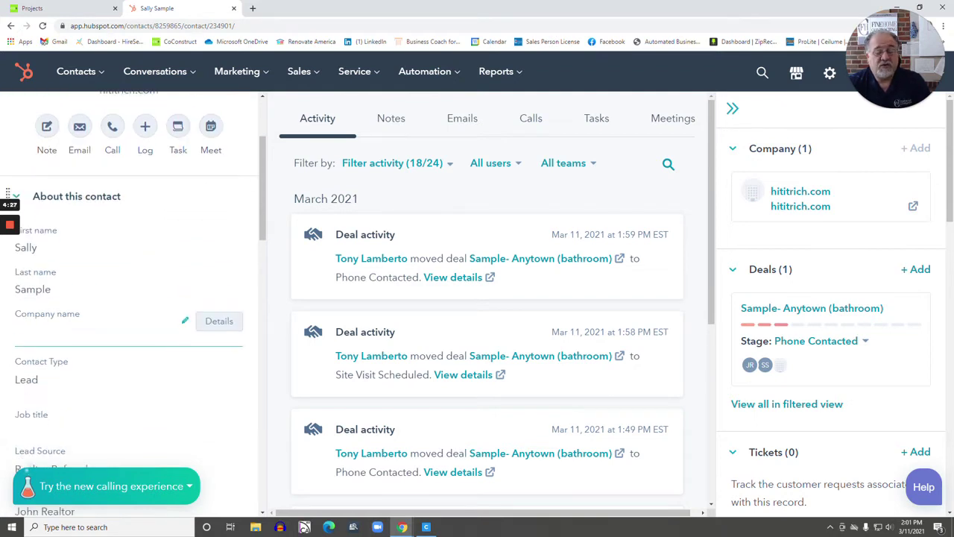
scroll(123, 339, down, 2)
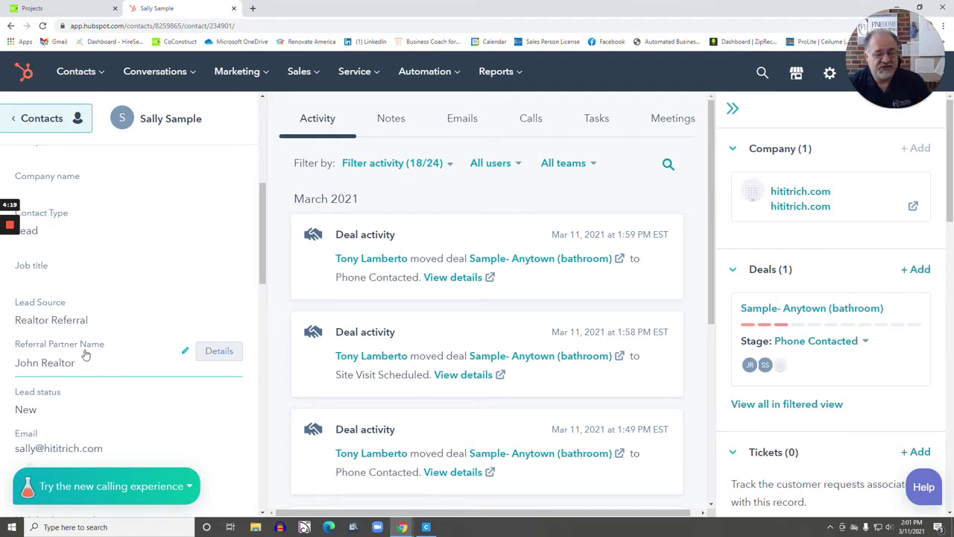
scroll(86, 356, down, 1)
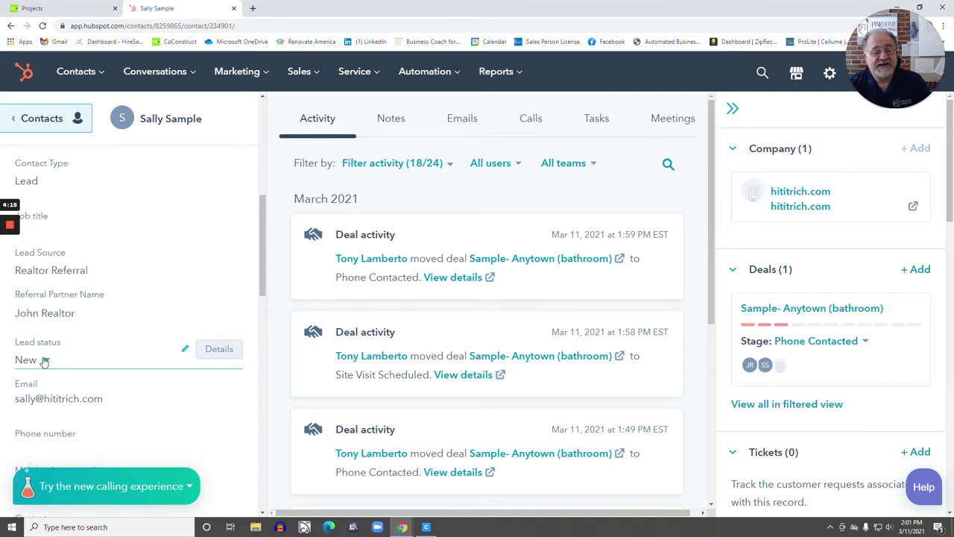
click(44, 361)
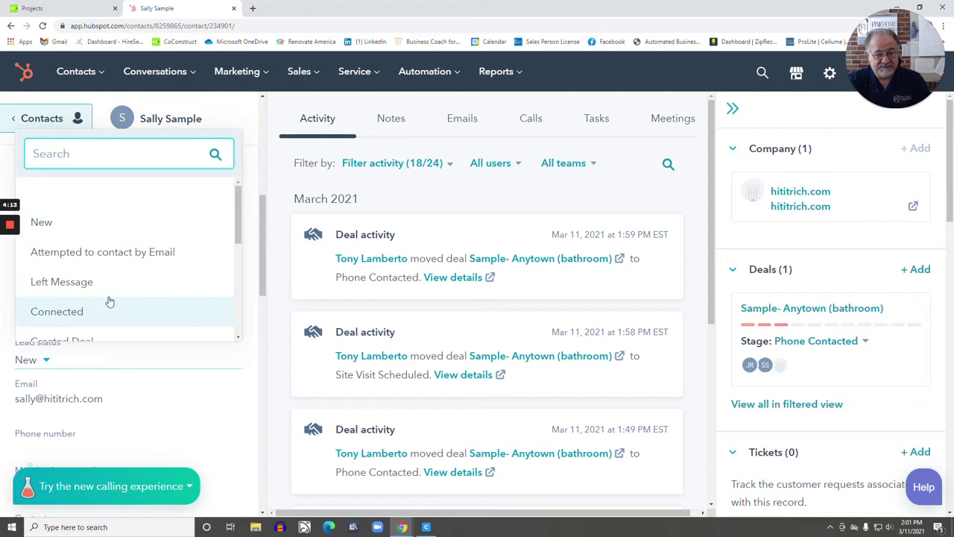
scroll(108, 300, down, 3)
scroll(110, 300, up, 2)
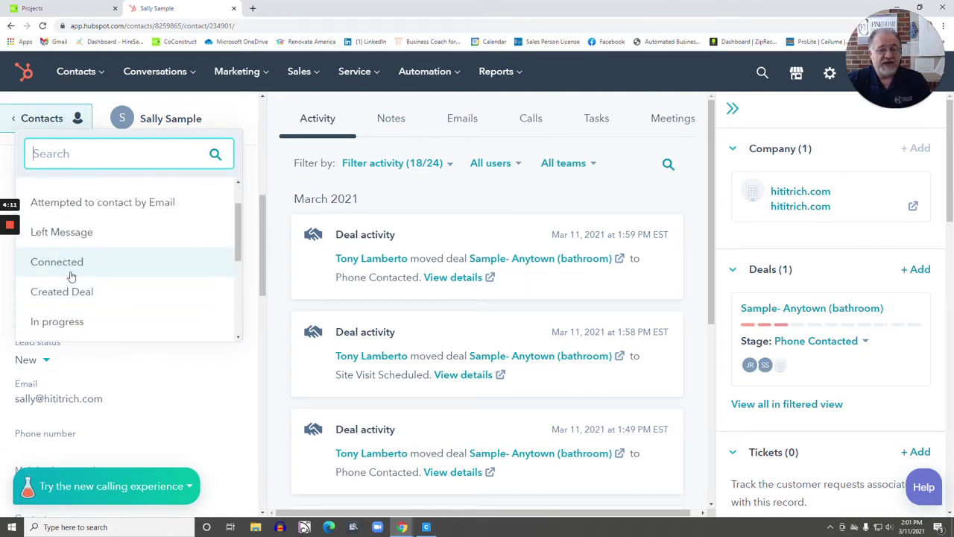
click(64, 292)
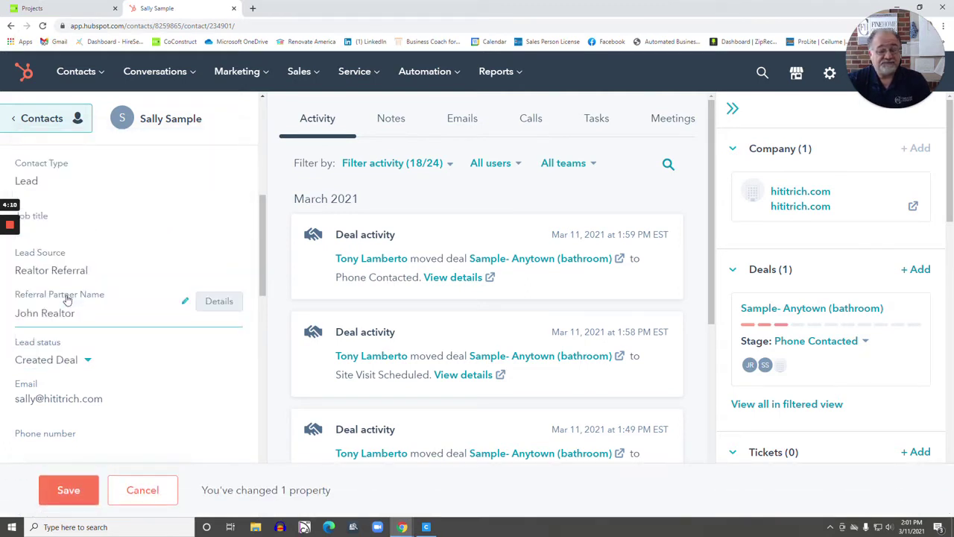
click(70, 498)
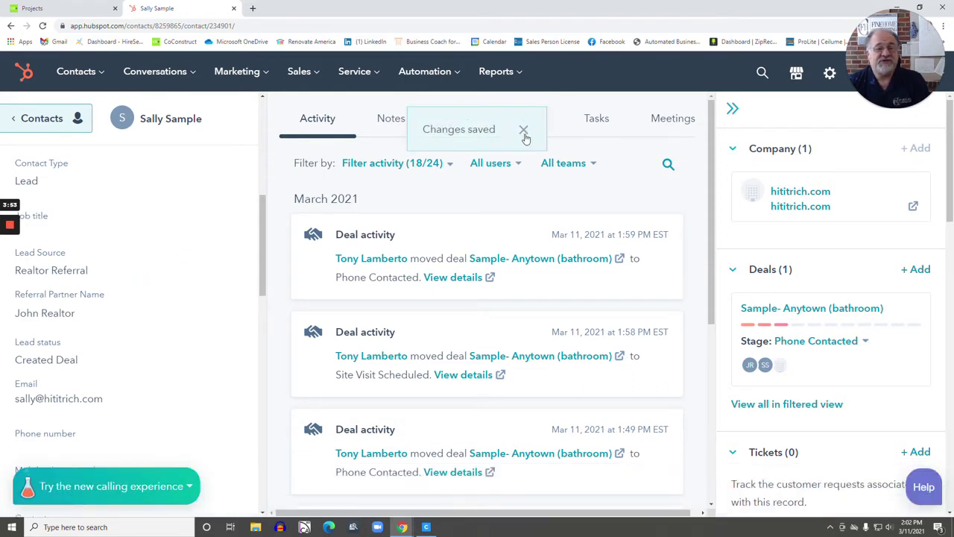
click(525, 132)
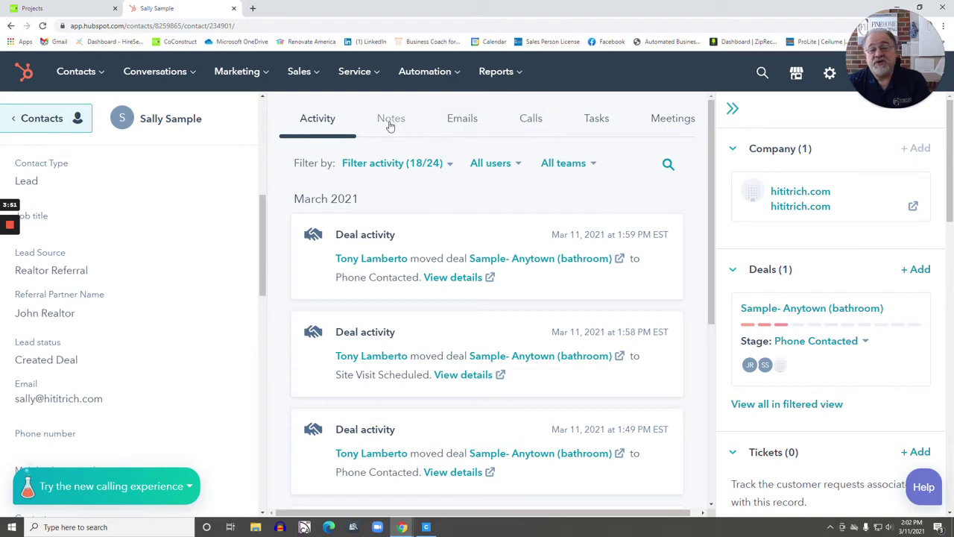
Look through the contact's notes, emails and calls
click(390, 121)
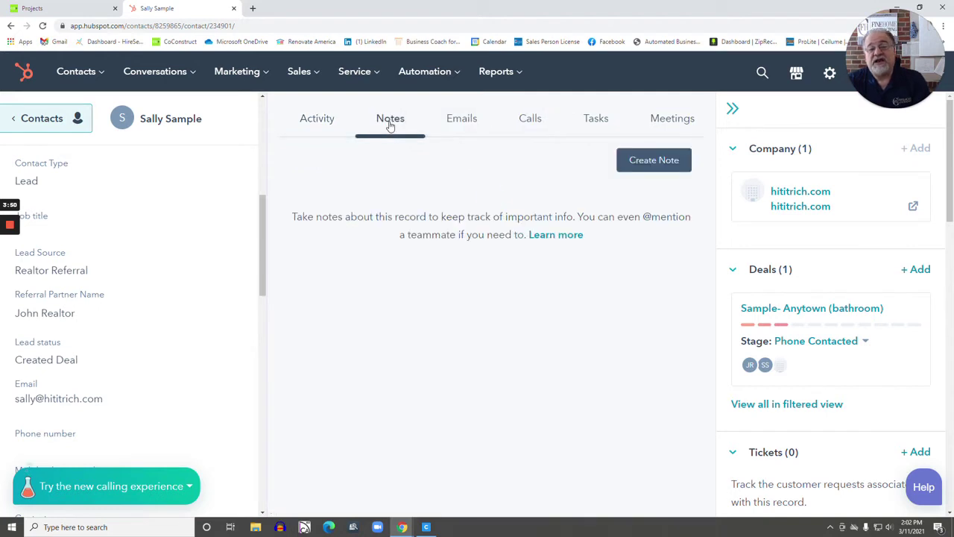
click(464, 123)
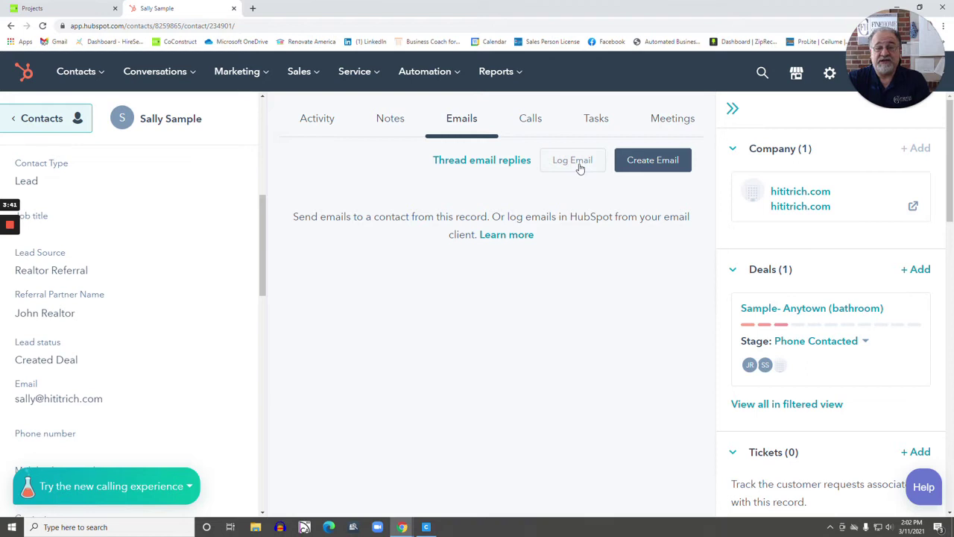
click(538, 127)
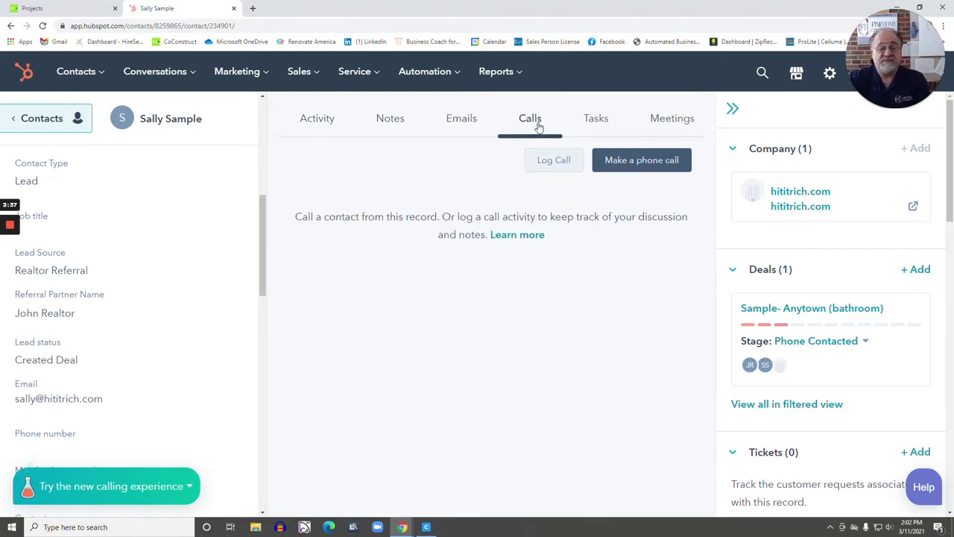
Start a task for the contact titled "Send Video" with the note "Send site visit video."
click(595, 121)
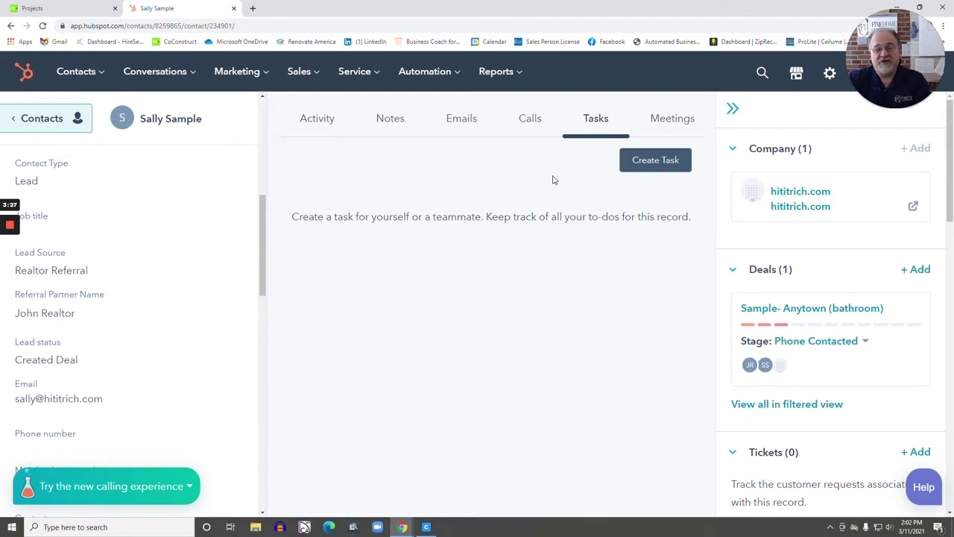
click(653, 164)
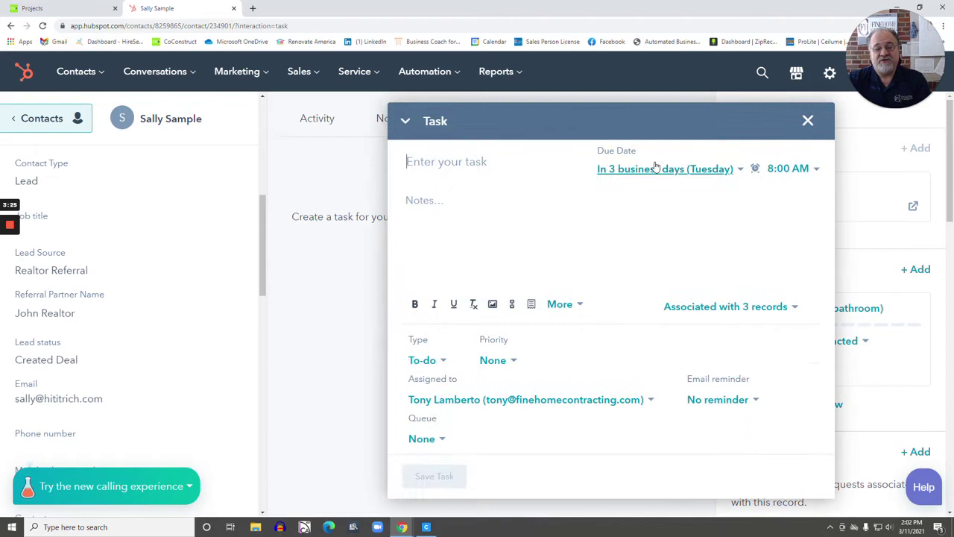
text(S)
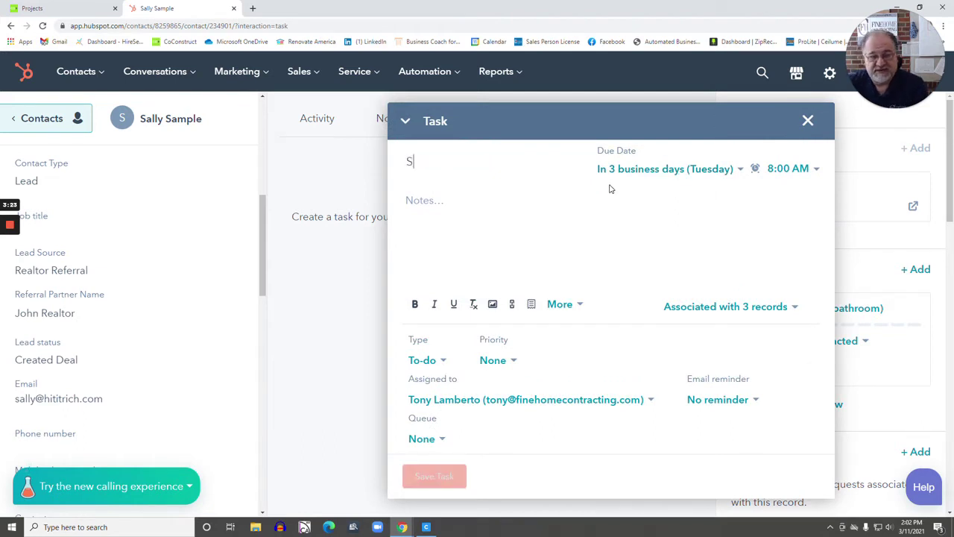
text(end Video)
key(Tab)
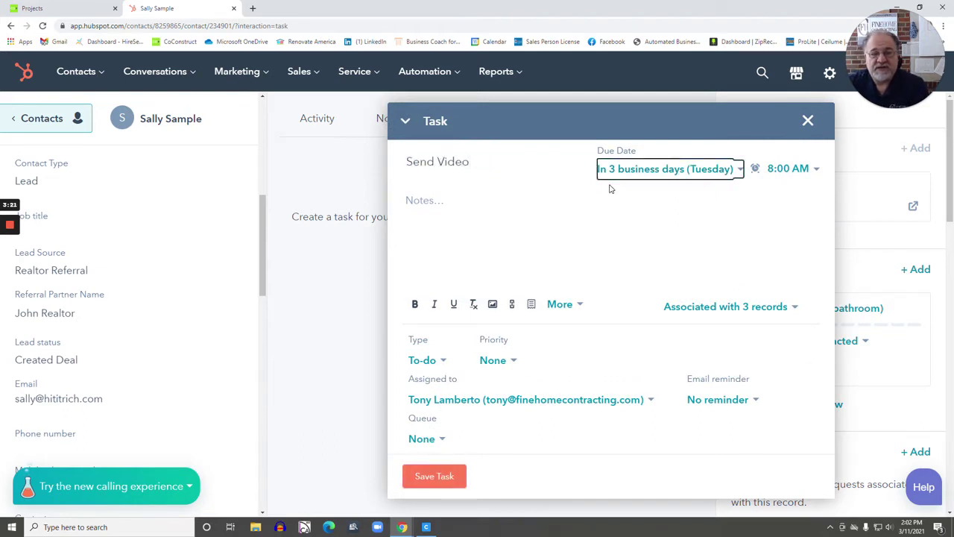
key(Tab)
key(Tab)
text(S)
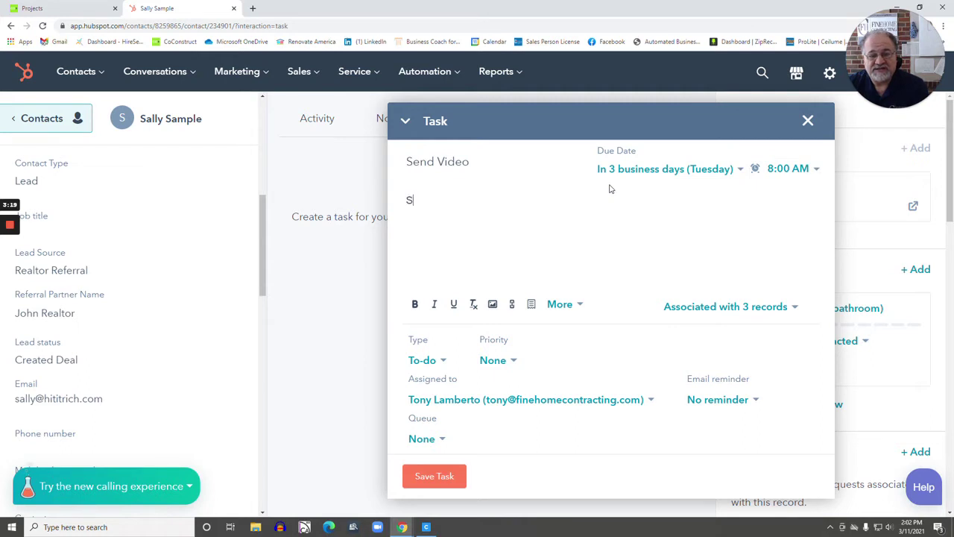
text(end site visit video.)
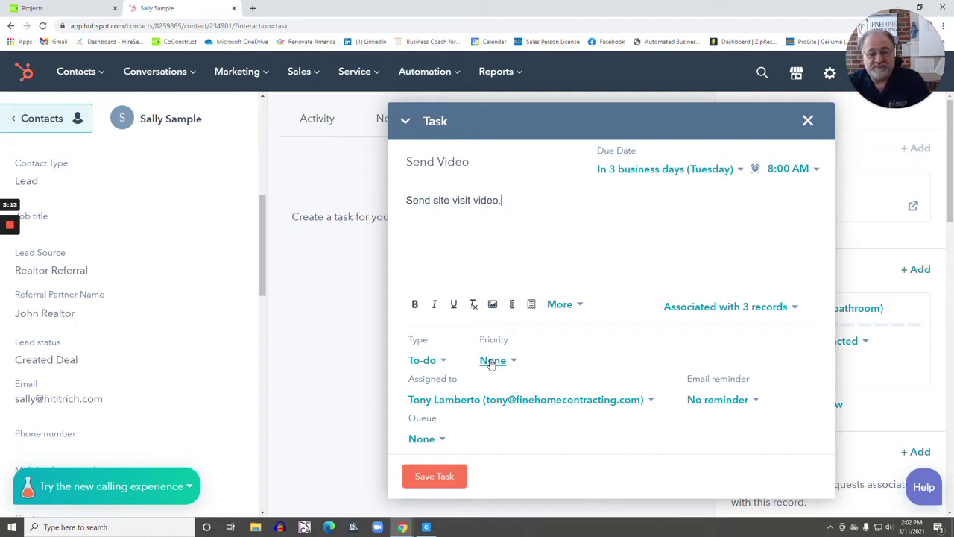
Give the task High priority with an email reminder the day before, and save it
click(491, 361)
click(483, 432)
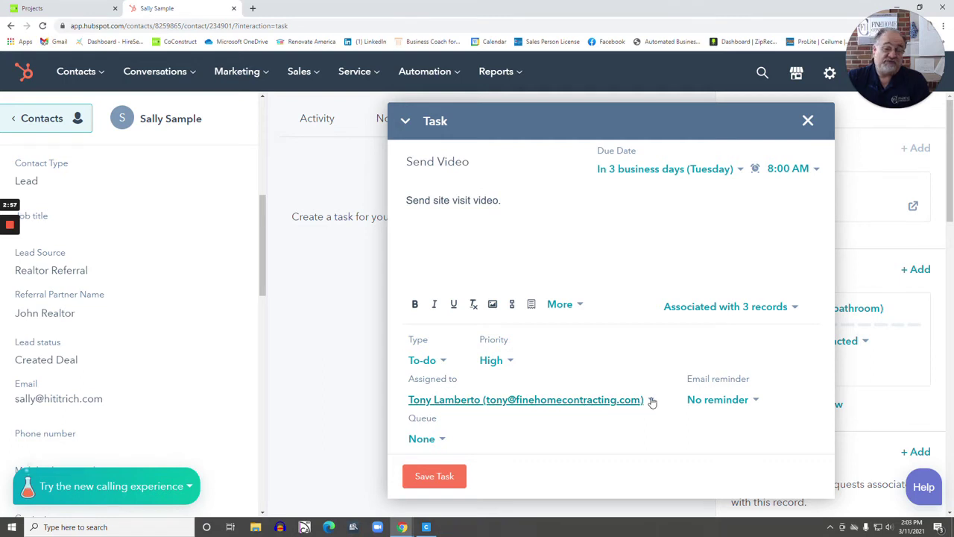
click(717, 401)
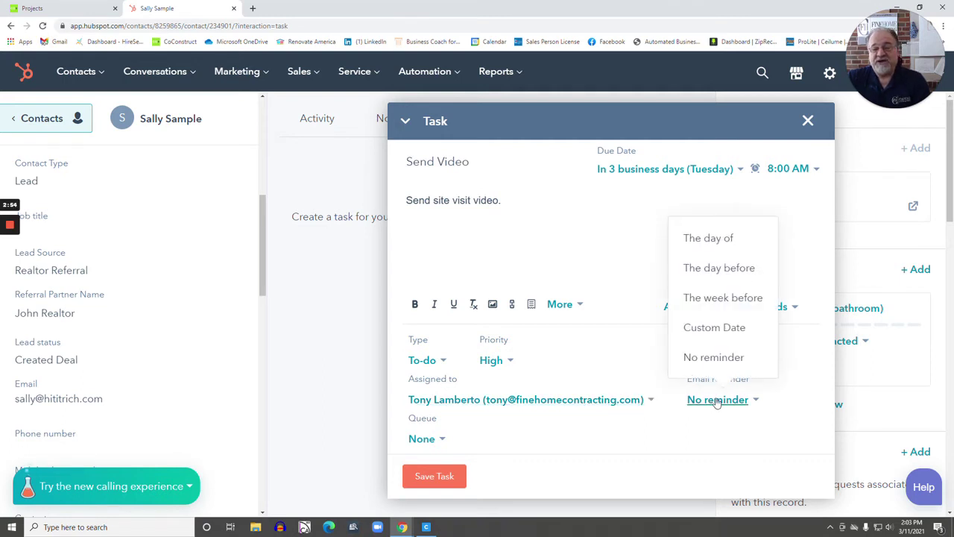
click(720, 267)
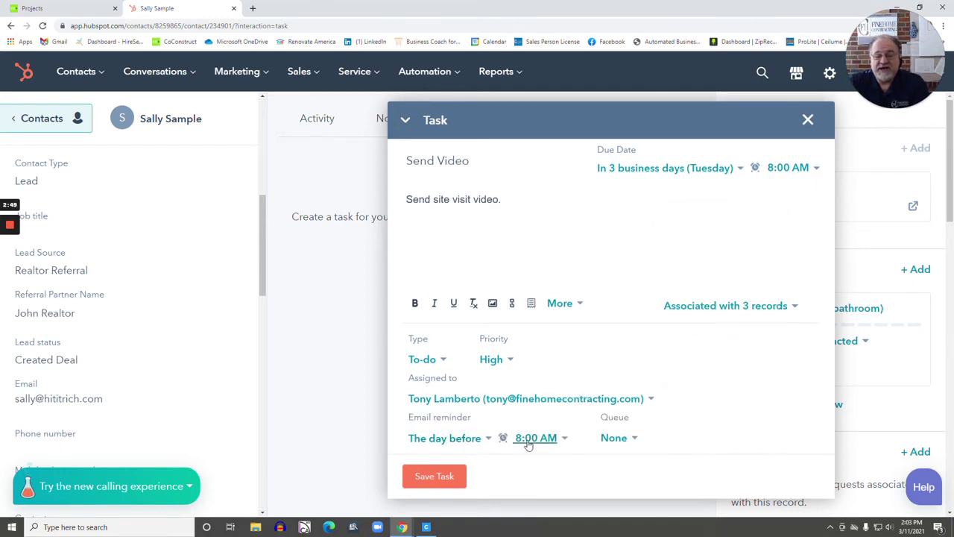
click(613, 439)
click(657, 329)
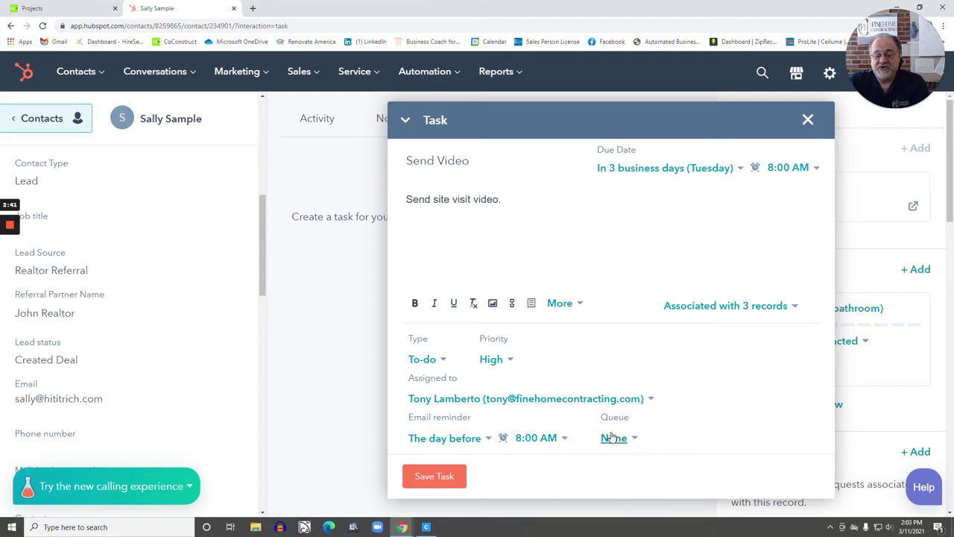
click(443, 478)
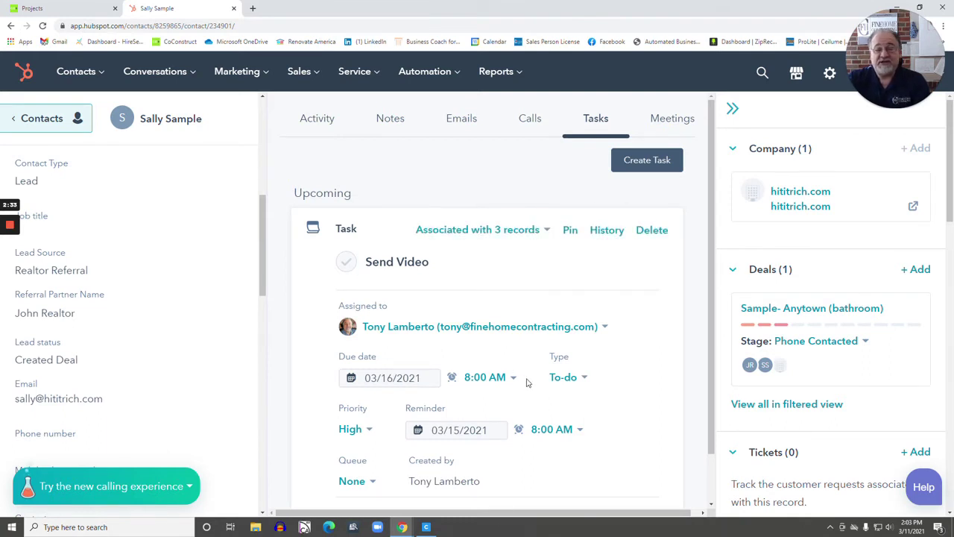
Review the contact's full activity timeline, from the upcoming task down to the contact's creation
click(305, 120)
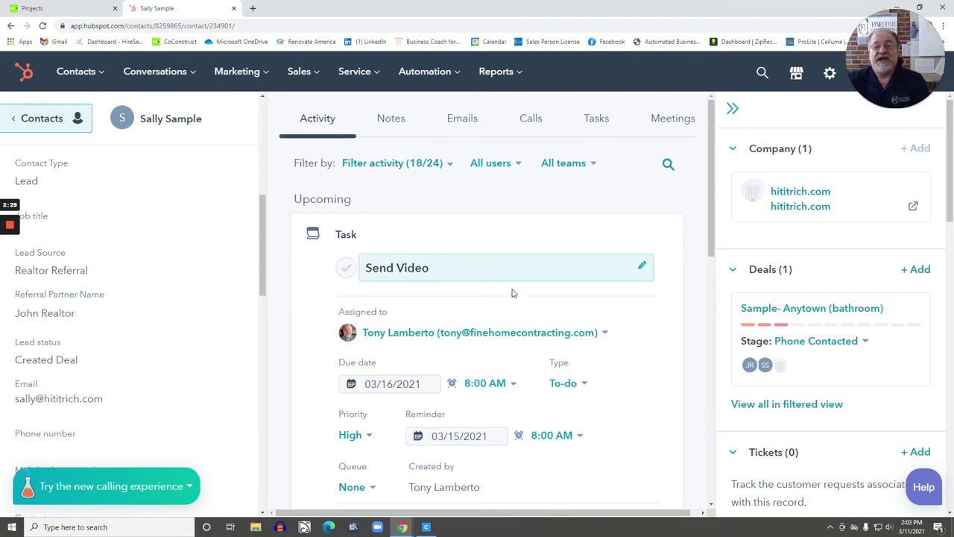
scroll(595, 335, down, 1)
scroll(595, 339, down, 9)
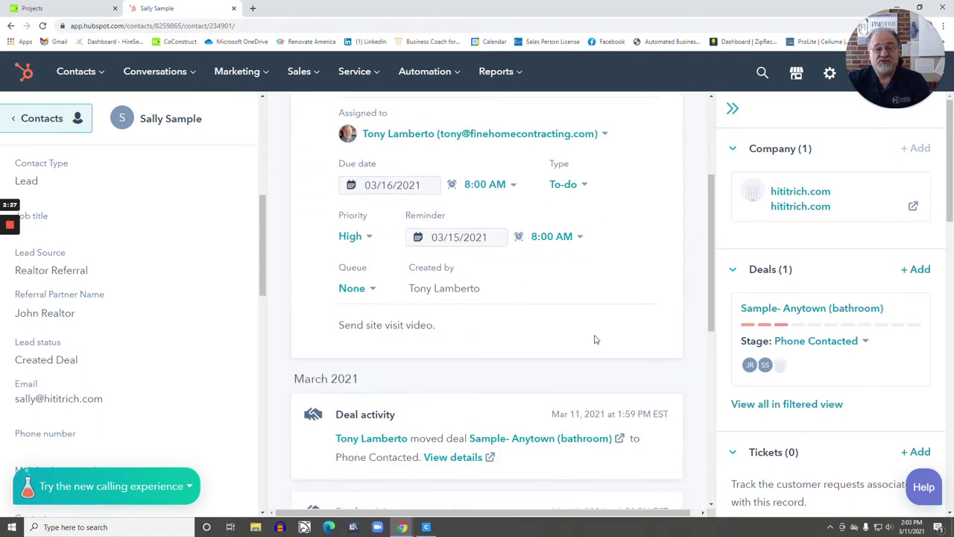
scroll(594, 339, down, 2)
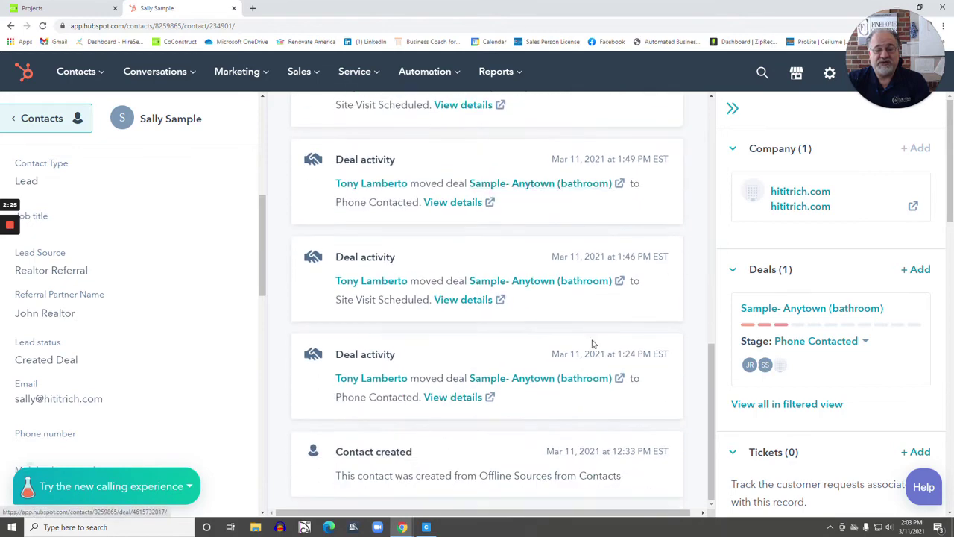
scroll(484, 392, up, 10)
scroll(484, 391, up, 1)
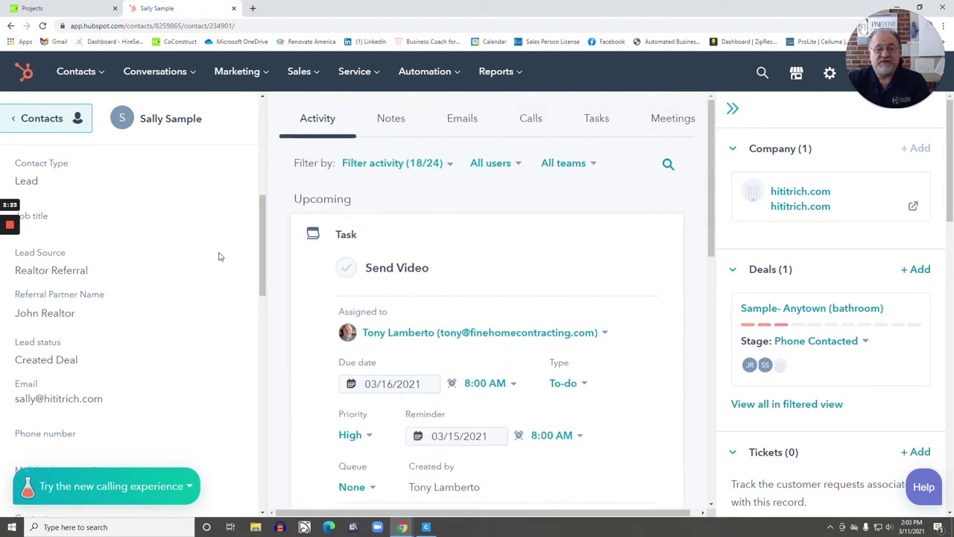
Open the contact's associated deal "Sample- Anytown (bathroom)" and set its stage to Site Visit Scheduled
mouse_move(787, 309)
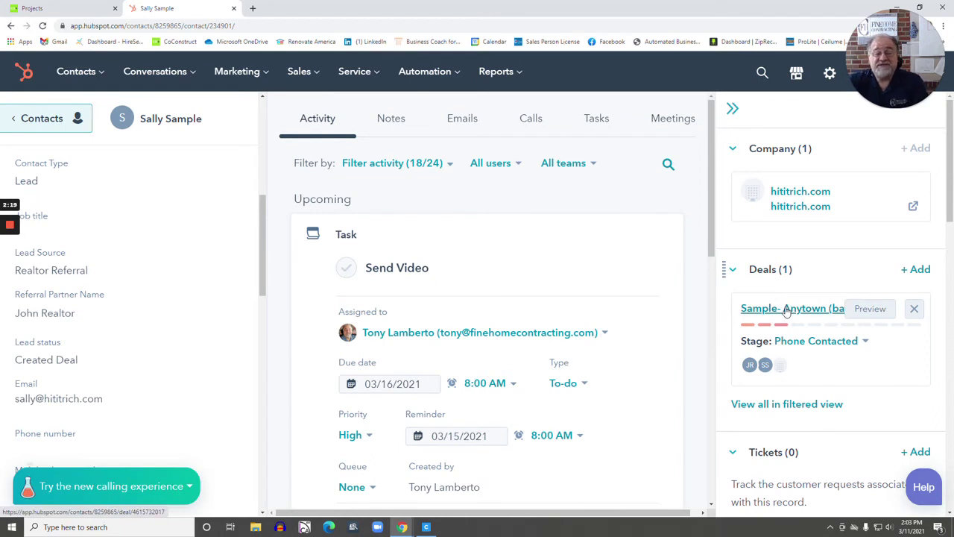
click(788, 308)
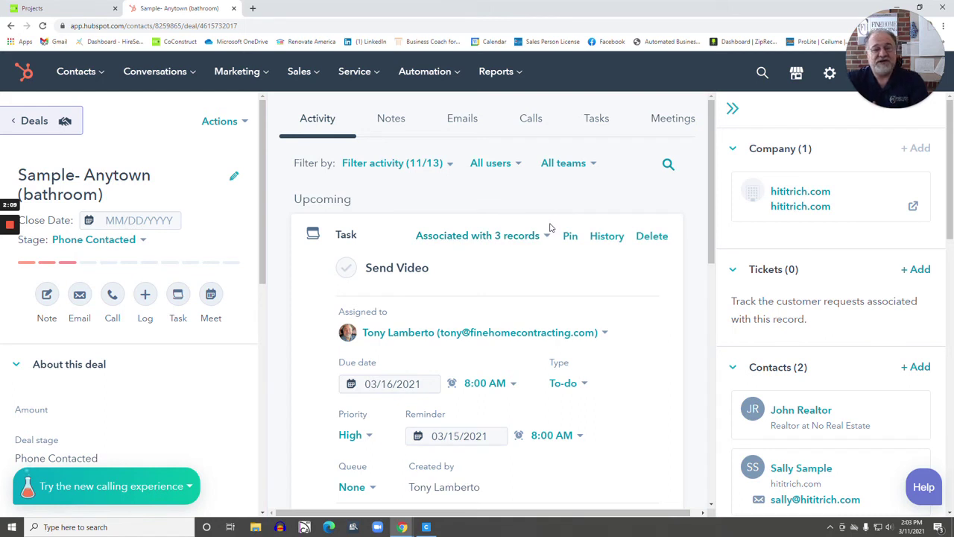
click(112, 240)
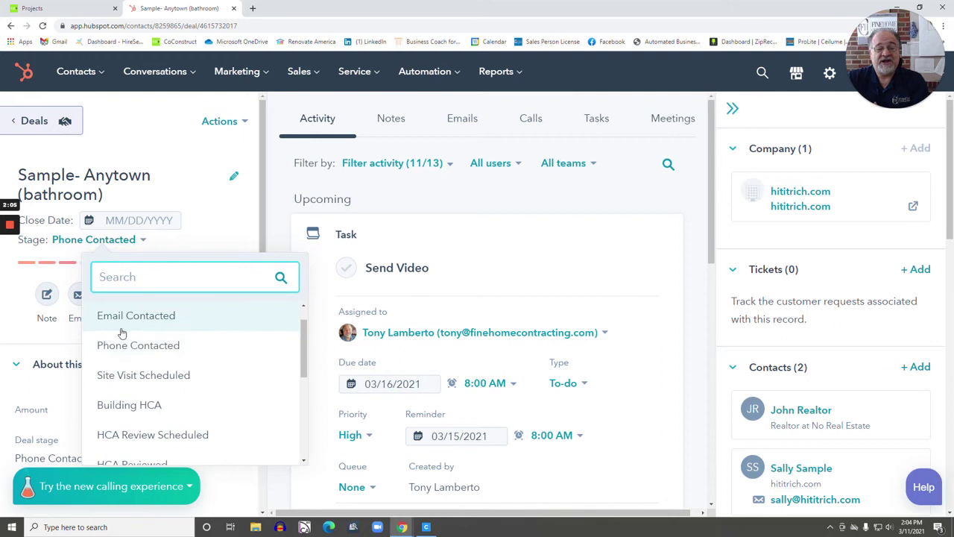
click(124, 376)
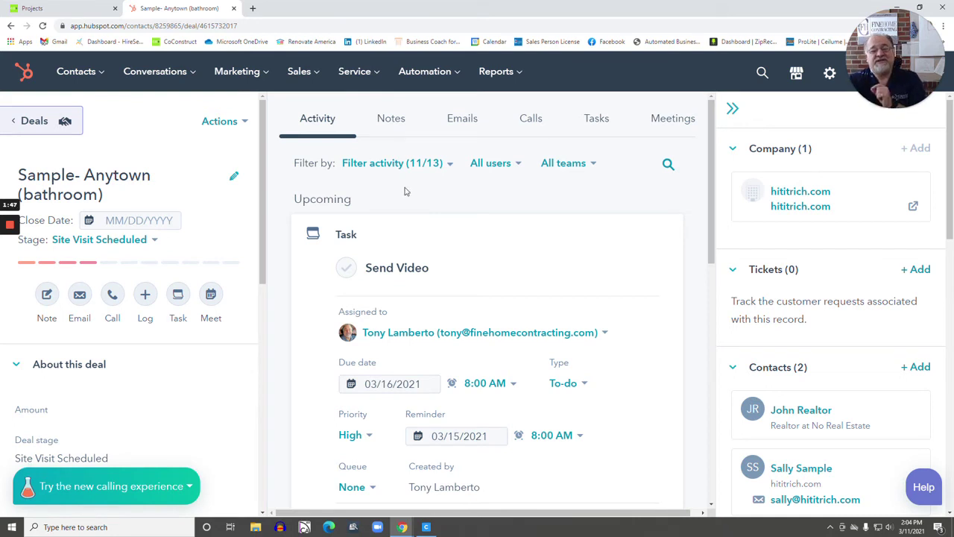
Review the deal's remaining properties and return to the Sales Pipeline board of all deals
scroll(128, 413, down, 2)
scroll(128, 414, down, 3)
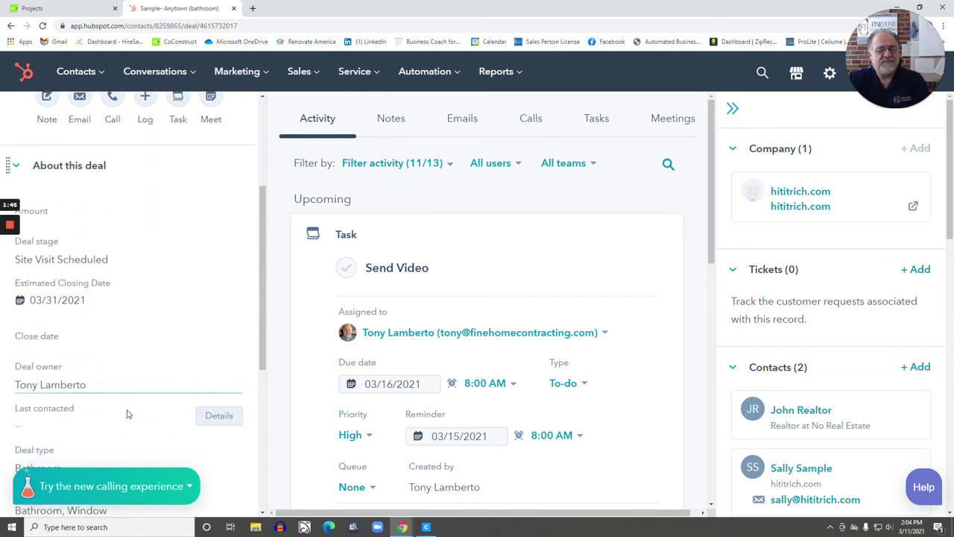
scroll(127, 414, down, 2)
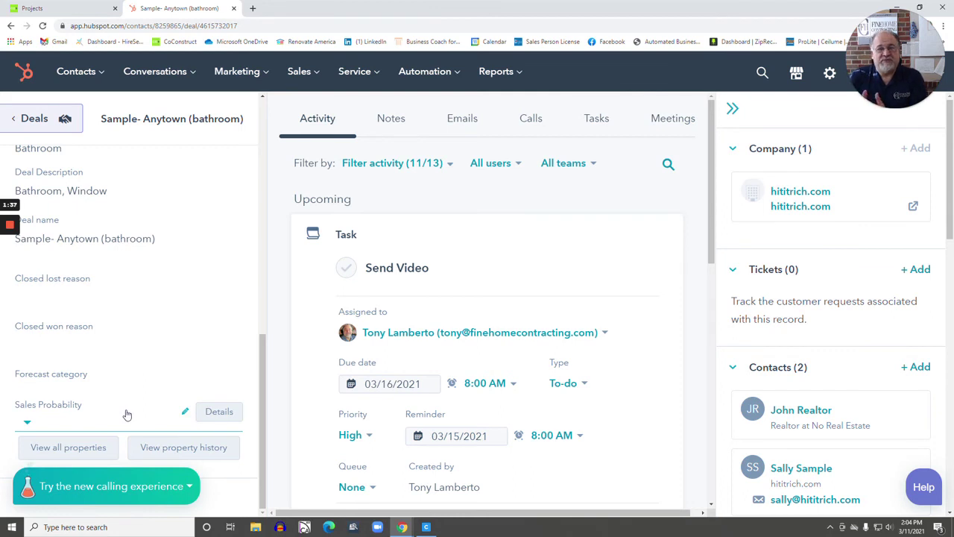
click(35, 119)
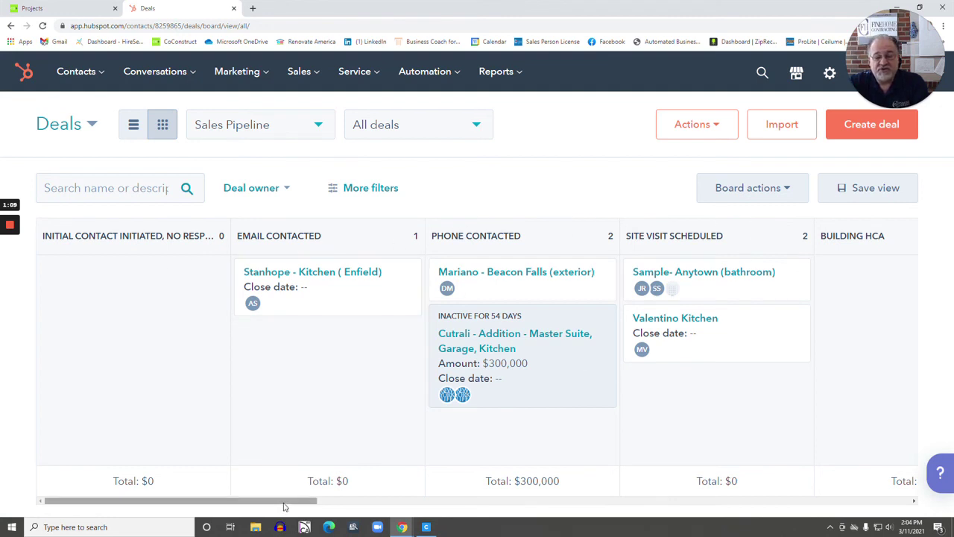
mouse_move(286, 510)
mouse_down()
mouse_move(528, 506)
mouse_move(281, 503)
mouse_up()
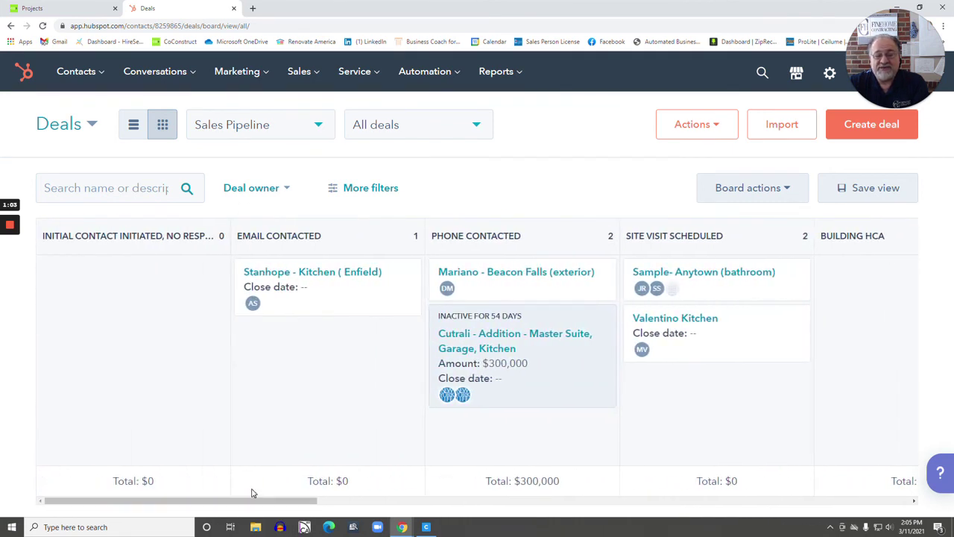